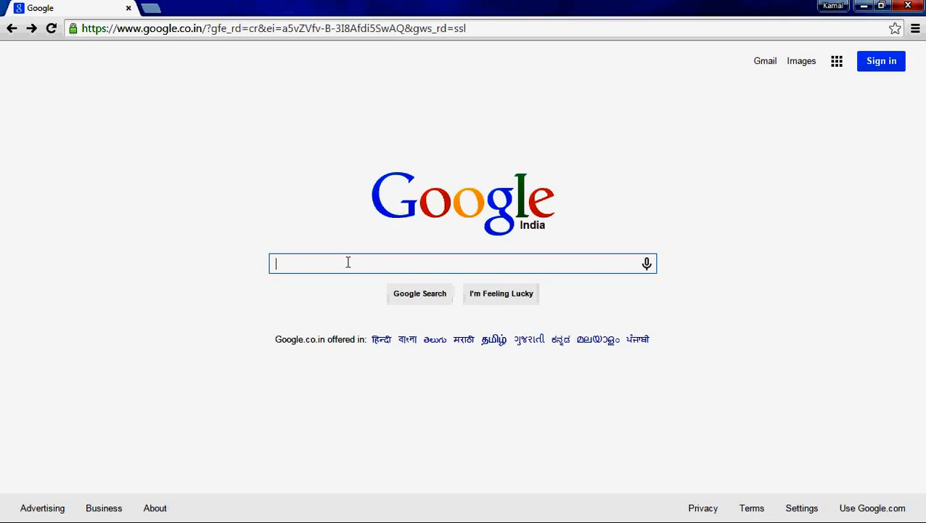
# Search Google for virtualbox and open the Oracle VM VirtualBox Downloads result in a new tab.
pyautogui.write('virtaul')
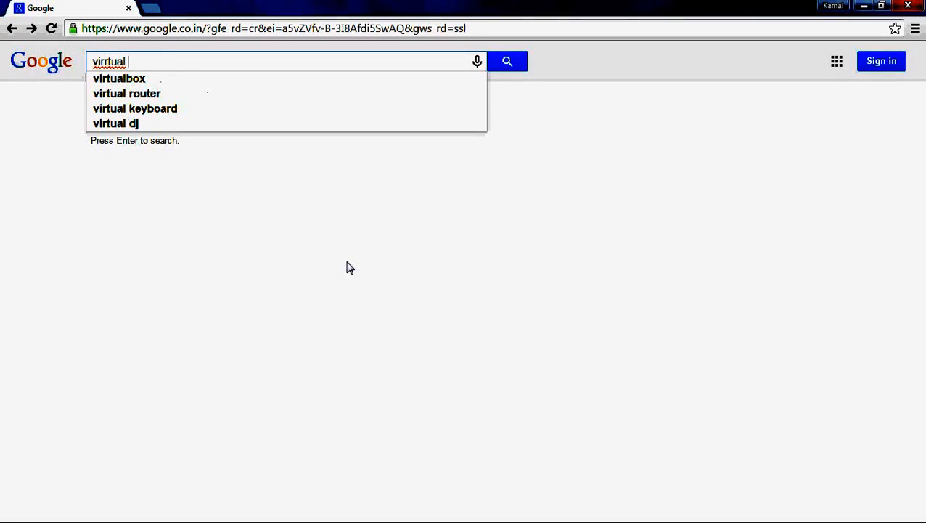
pyautogui.write('box')
pyautogui.press('Return')
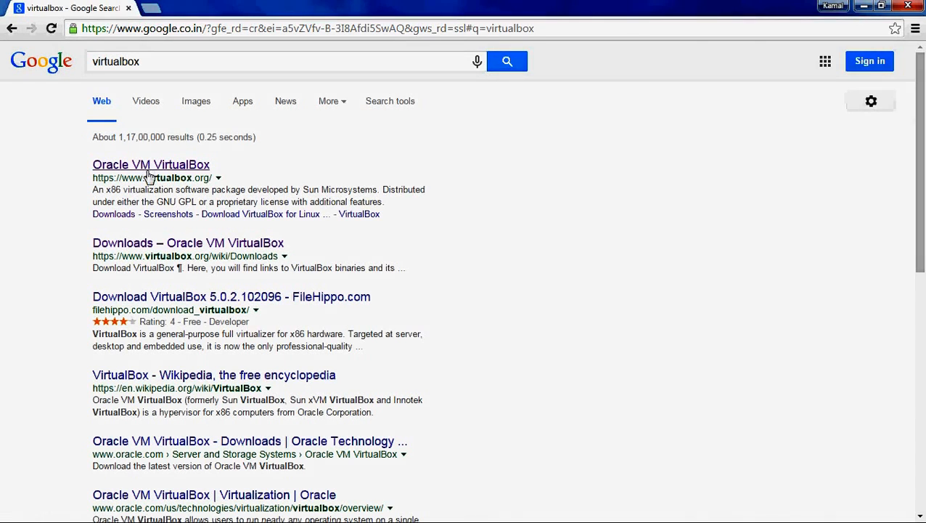
pyautogui.rightClick(132, 244)
pyautogui.click(184, 251)
pyautogui.click(191, 13)
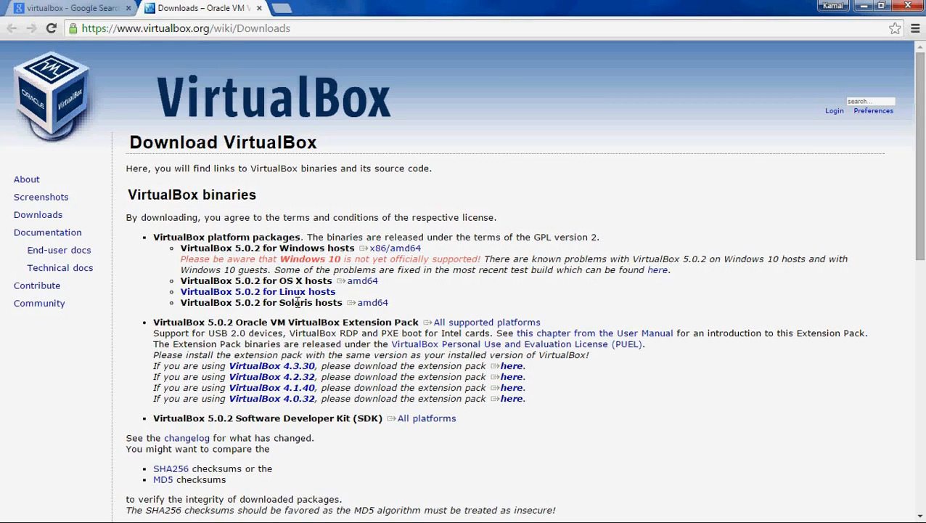
# Switch to Oracle VM VirtualBox Manager and check the installed version in its About information.
pyautogui.click(863, 7)
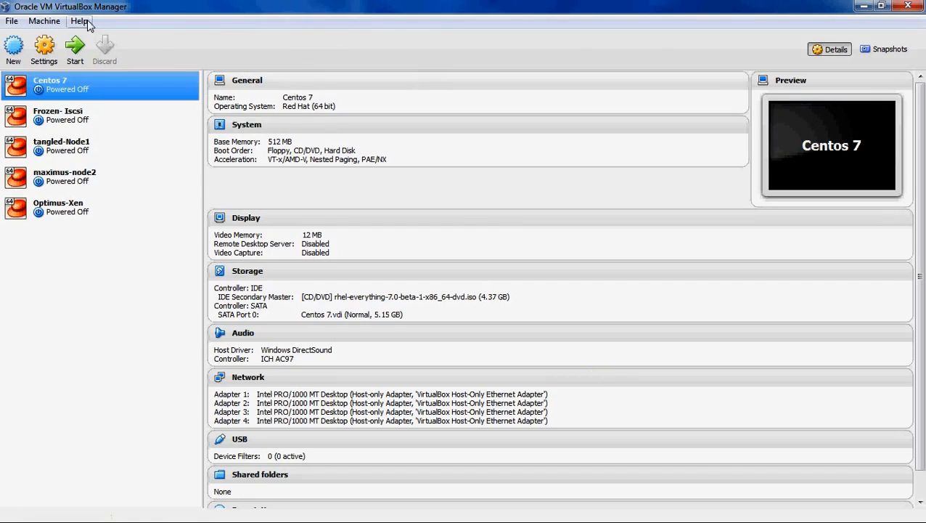
pyautogui.click(80, 21)
pyautogui.click(123, 129)
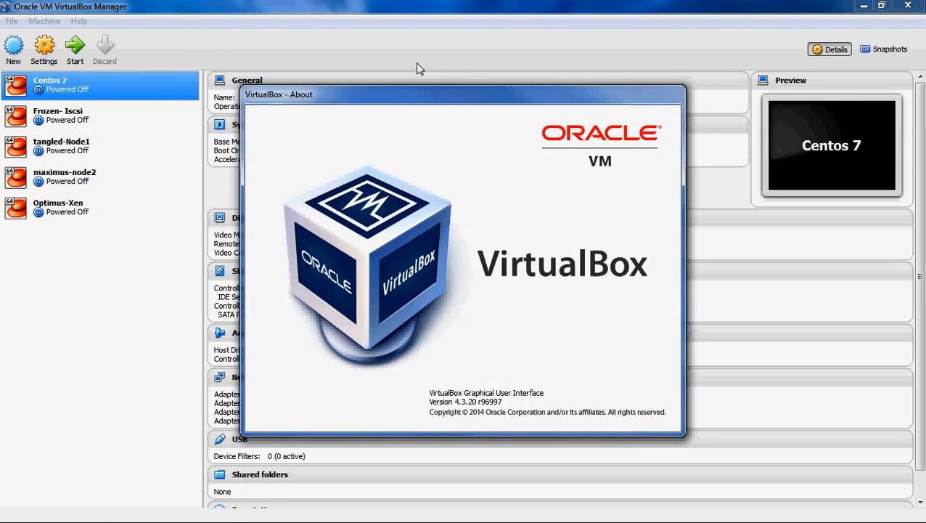
pyautogui.press('Escape')
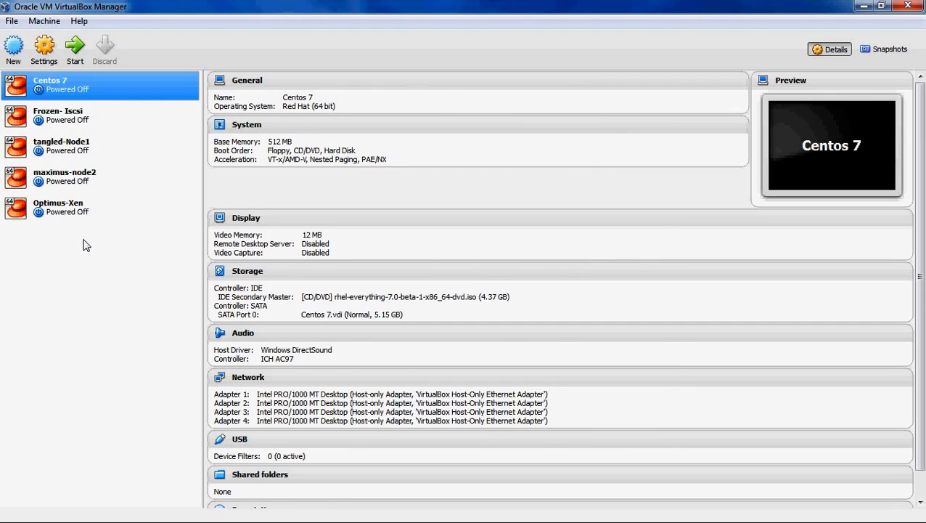
# Start a new virtual machine named Epic with type Linux and version Red Hat (64 bit).
pyautogui.click(16, 48)
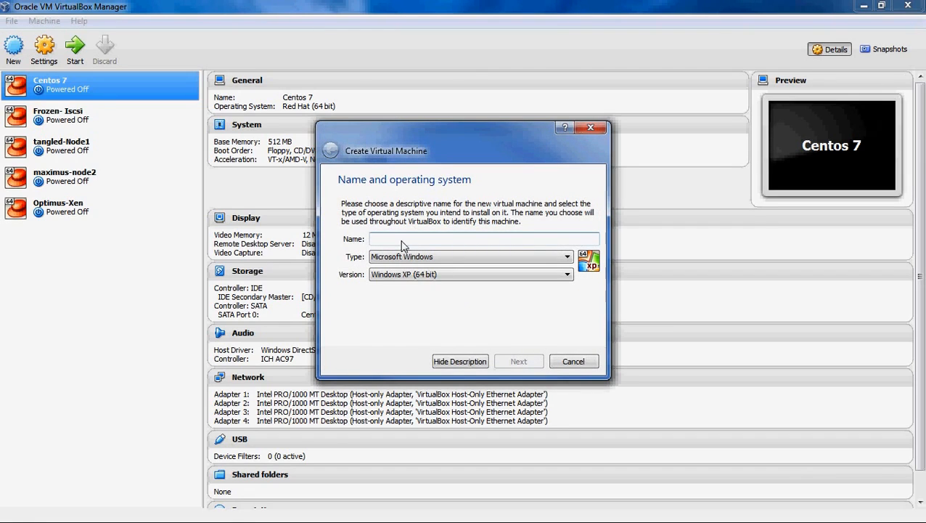
pyautogui.write('Epic')
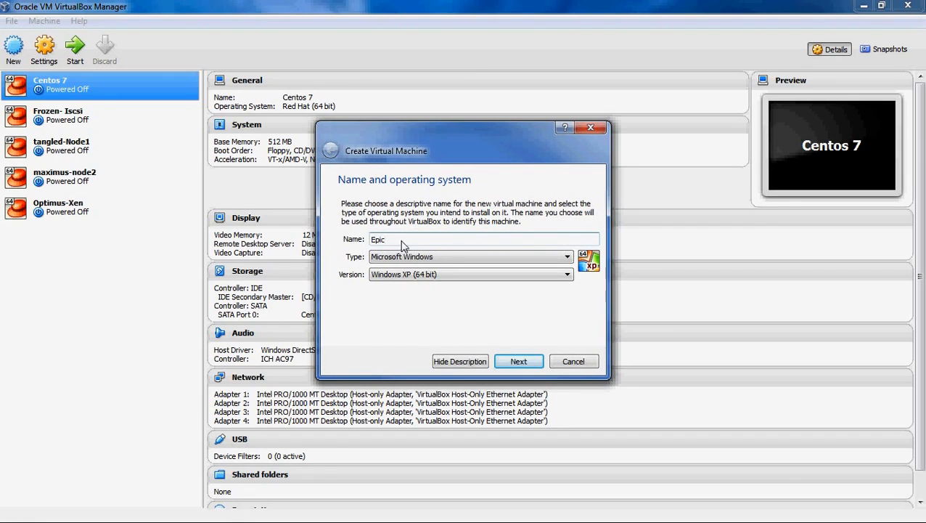
pyautogui.press('Tab')
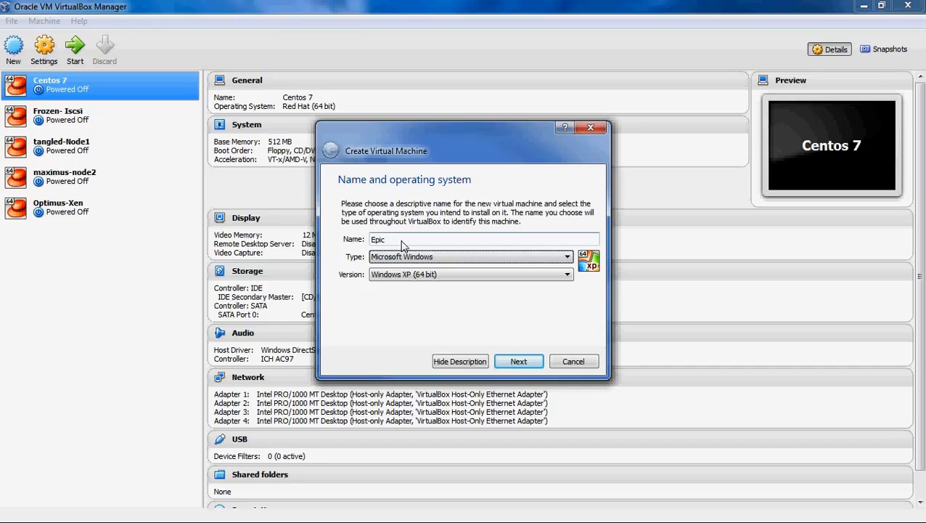
pyautogui.click(570, 260)
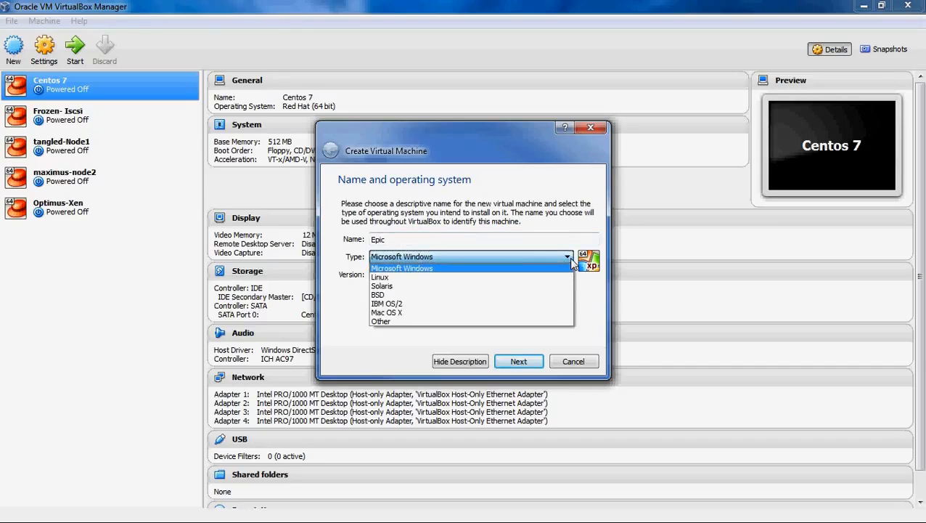
pyautogui.click(471, 277)
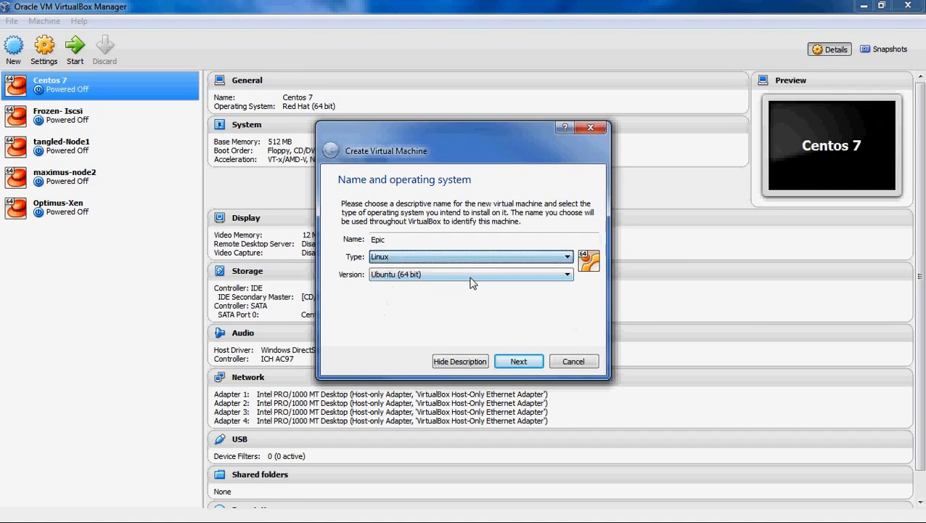
pyautogui.press('Tab')
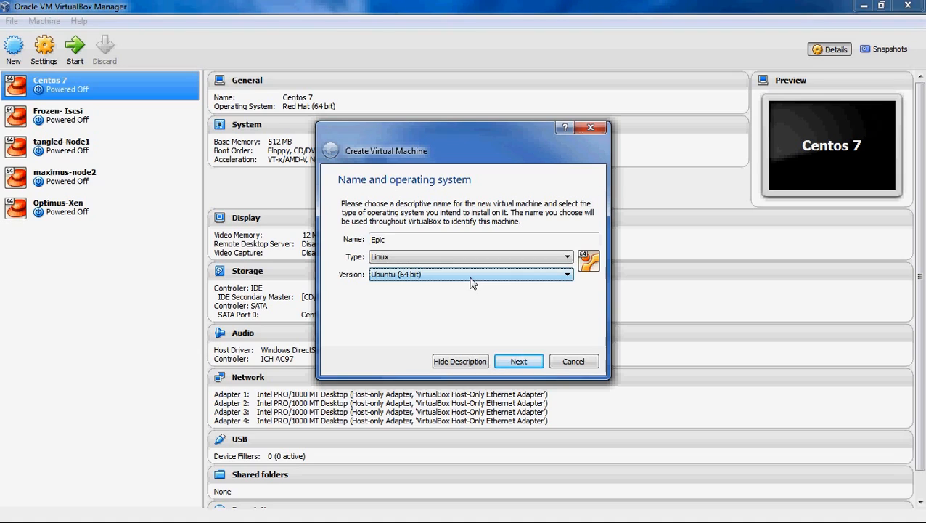
pyautogui.press('r')
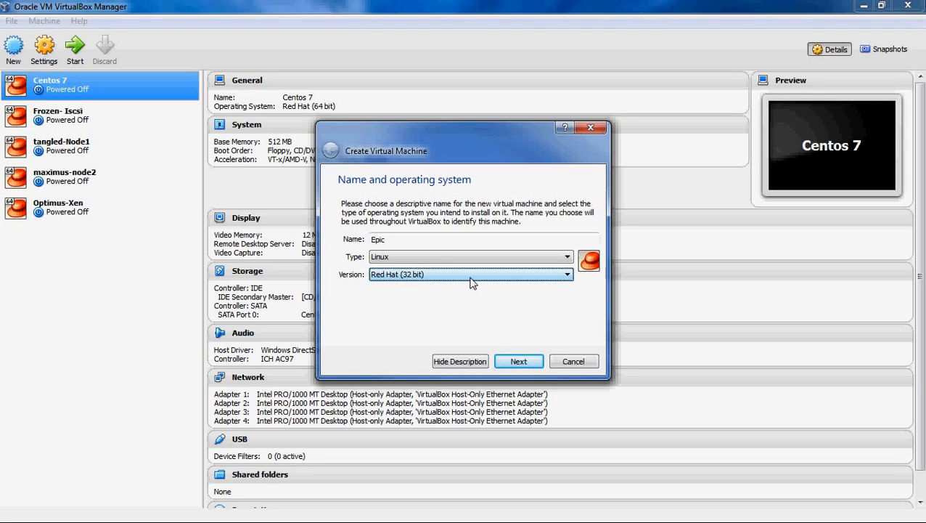
pyautogui.click(471, 282)
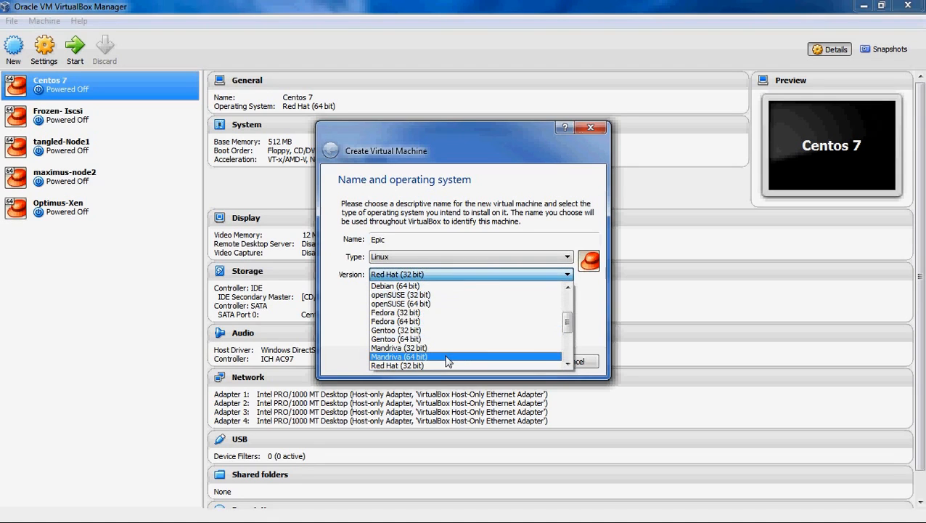
pyautogui.scroll(-1, 430, 356)
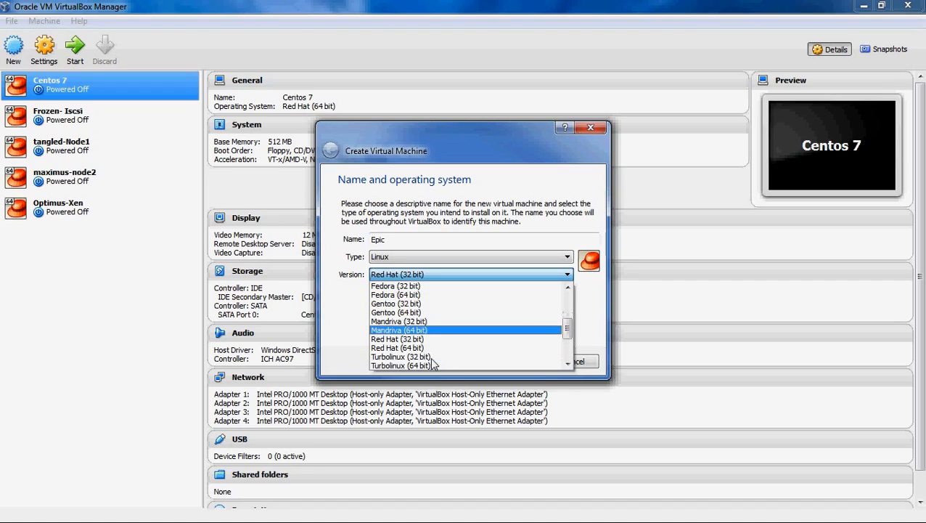
pyautogui.click(430, 348)
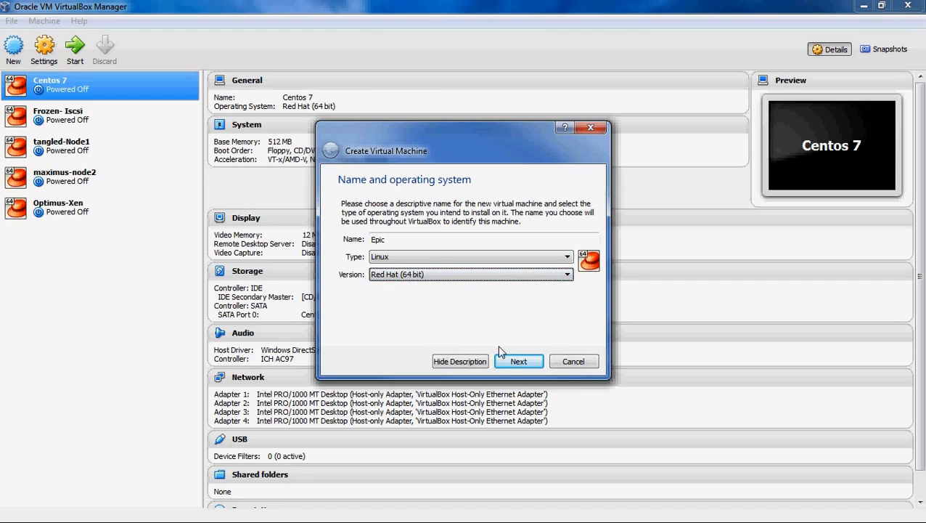
pyautogui.click(525, 362)
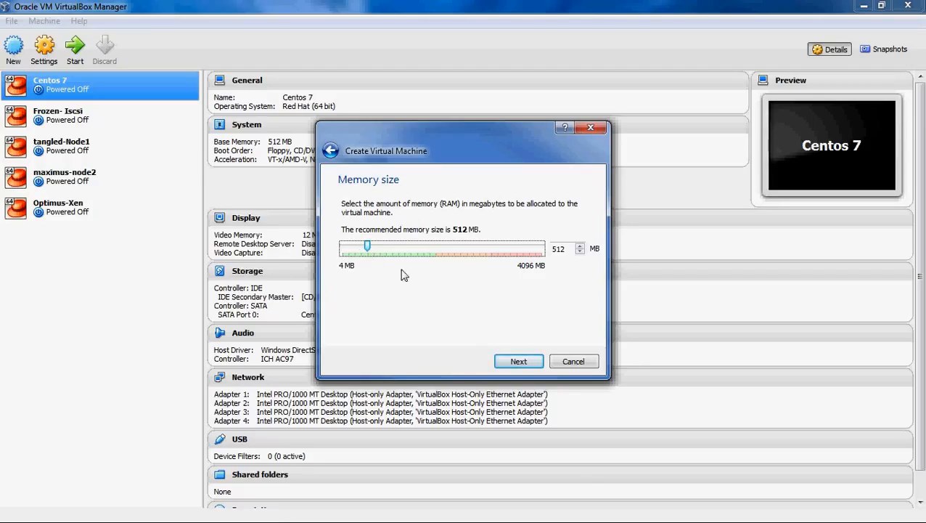
# Accept the recommended 512 MB of memory and choose to create a virtual hard drive now.
pyautogui.click(513, 364)
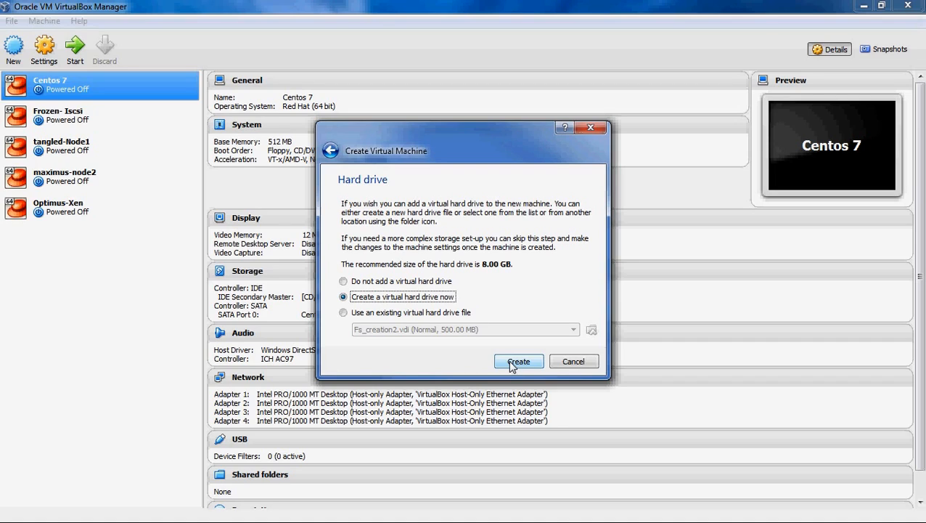
pyautogui.click(344, 316)
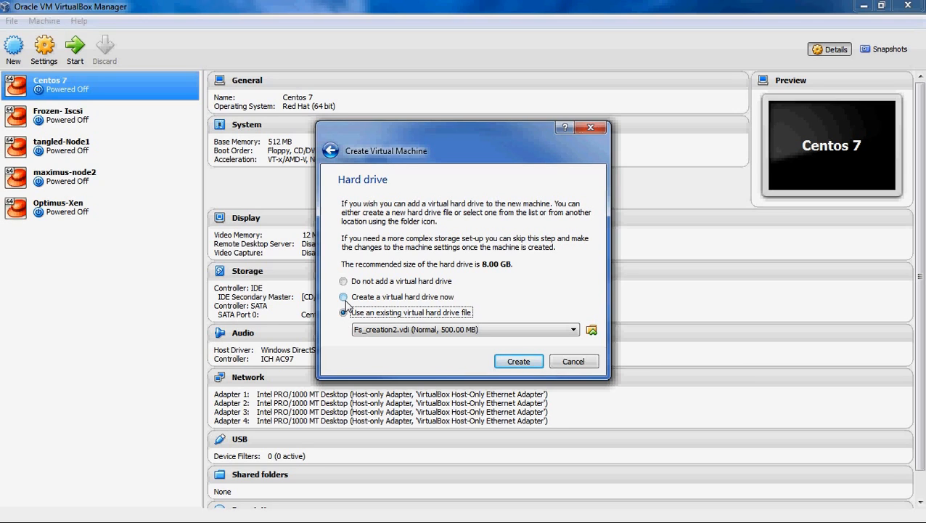
pyautogui.click(344, 297)
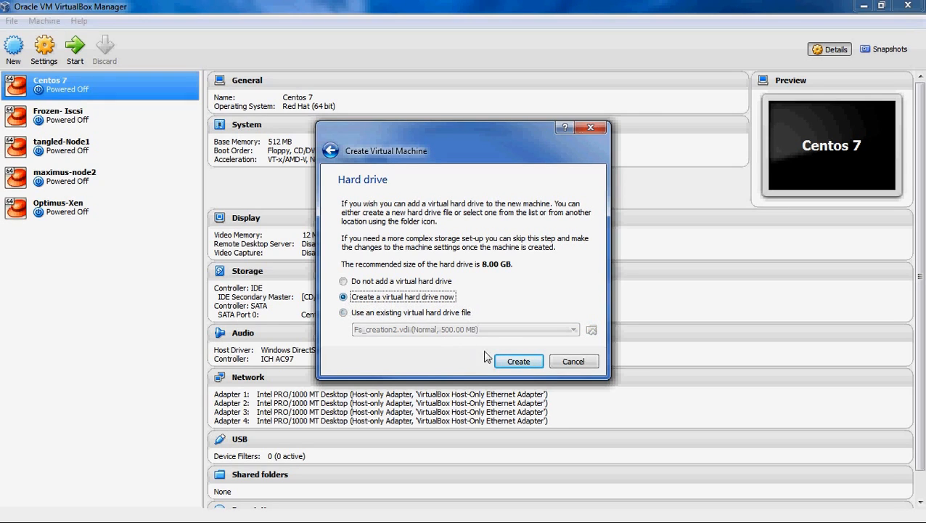
pyautogui.click(517, 363)
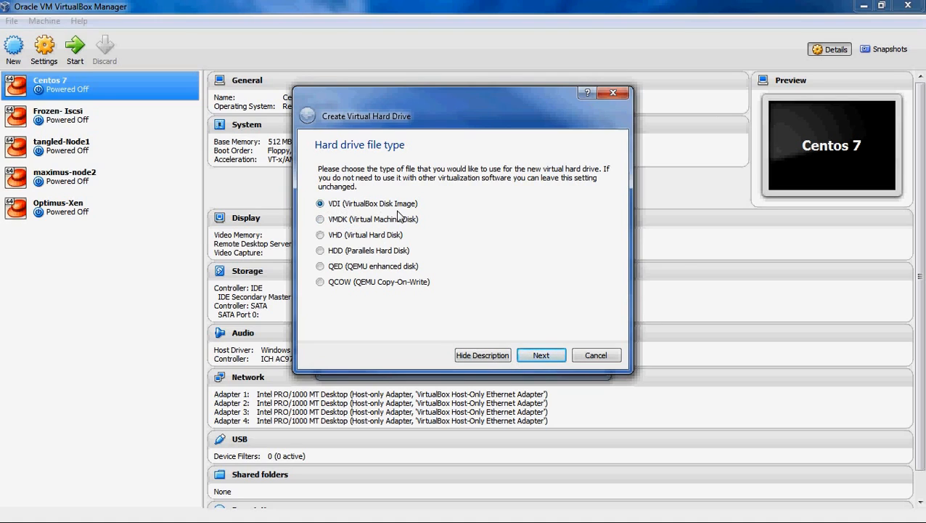
# Use the VDI (VirtualBox Disk Image) file type with fixed size storage for the new hard drive.
pyautogui.click(551, 360)
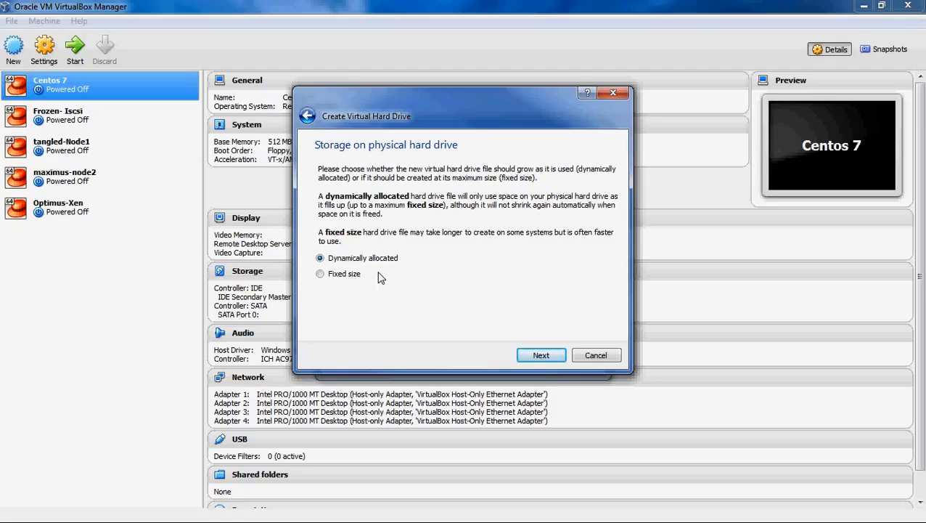
pyautogui.click(320, 274)
pyautogui.click(548, 359)
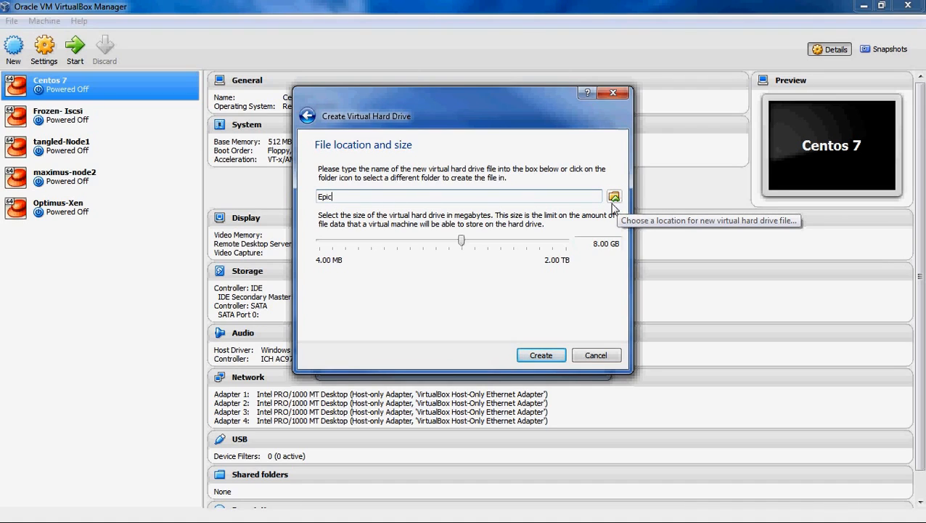
# Set the Epic virtual hard drive's size to 4 GB and create it.
pyautogui.moveTo(459, 247)
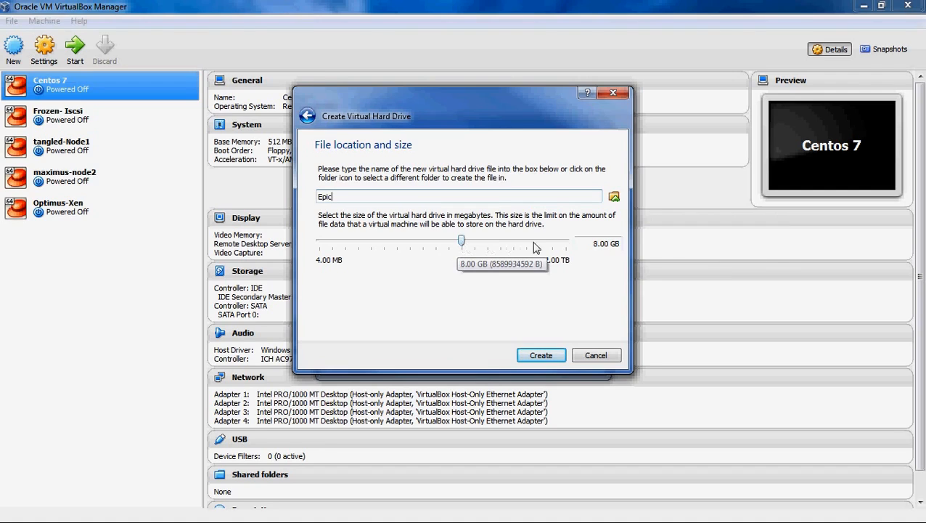
pyautogui.click(595, 247)
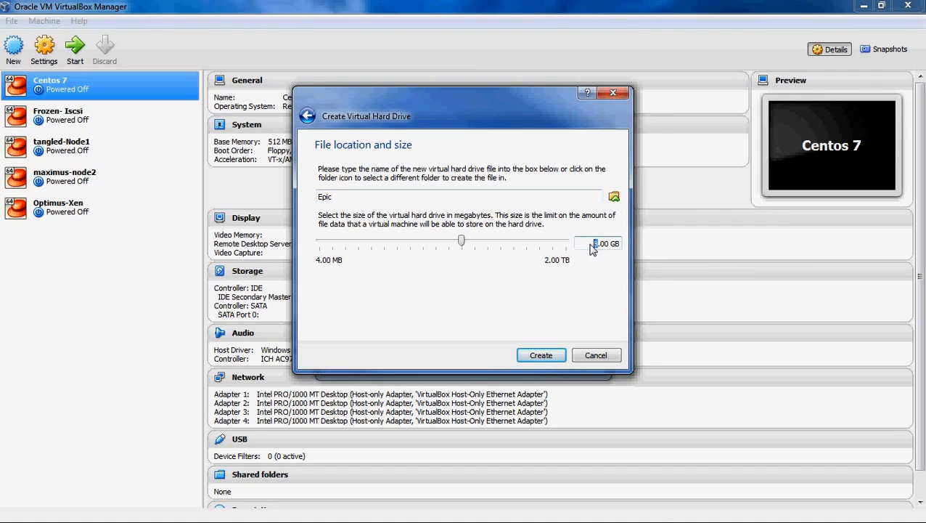
pyautogui.write('4')
pyautogui.click(538, 357)
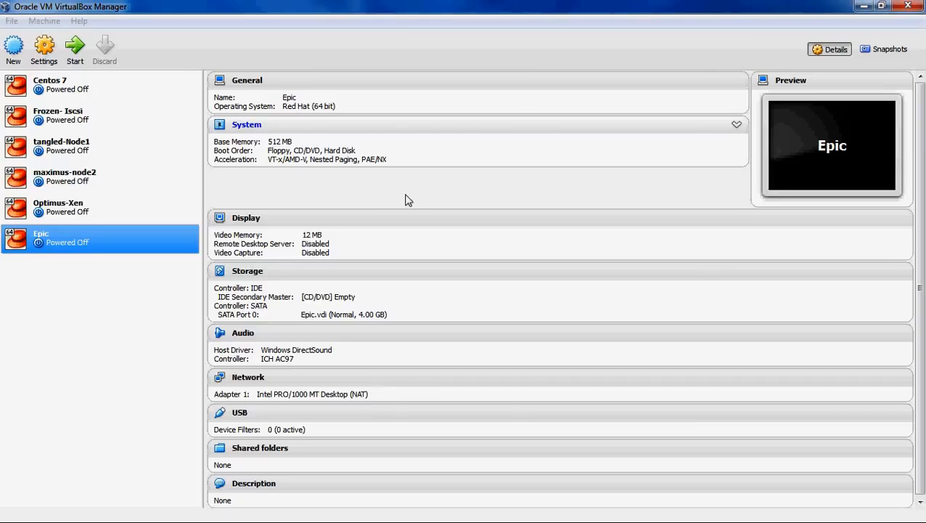
# Review the Epic machine's processor and acceleration settings and the details of its Epic.vdi disk.
pyautogui.hotkey('ctrl', 's')
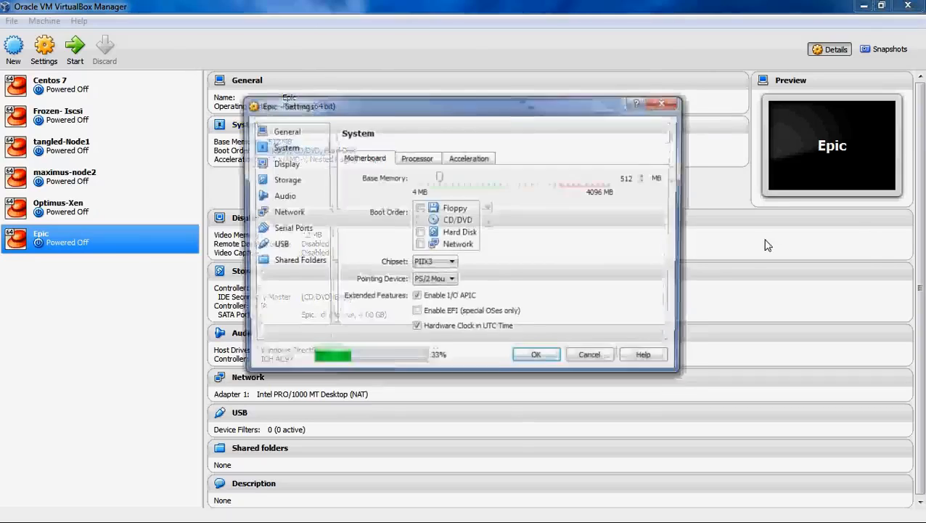
pyautogui.click(417, 161)
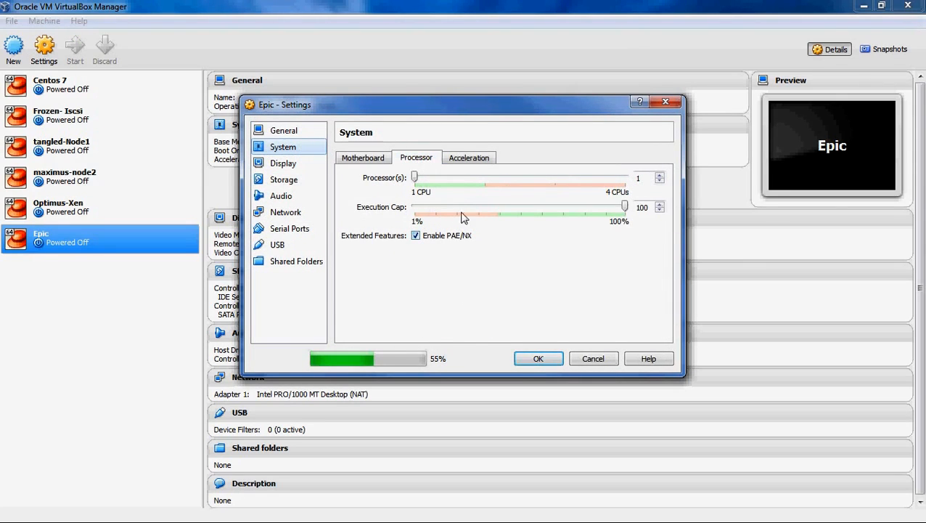
pyautogui.click(470, 157)
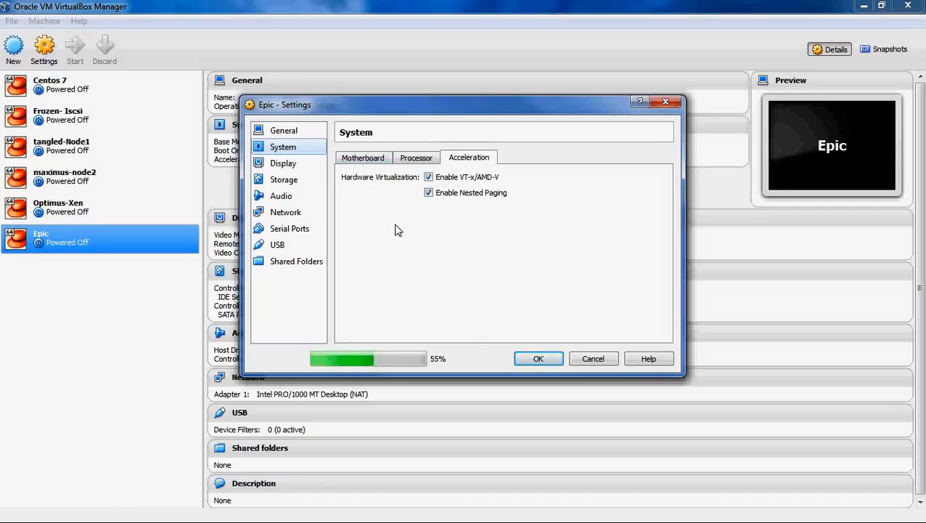
pyautogui.click(306, 182)
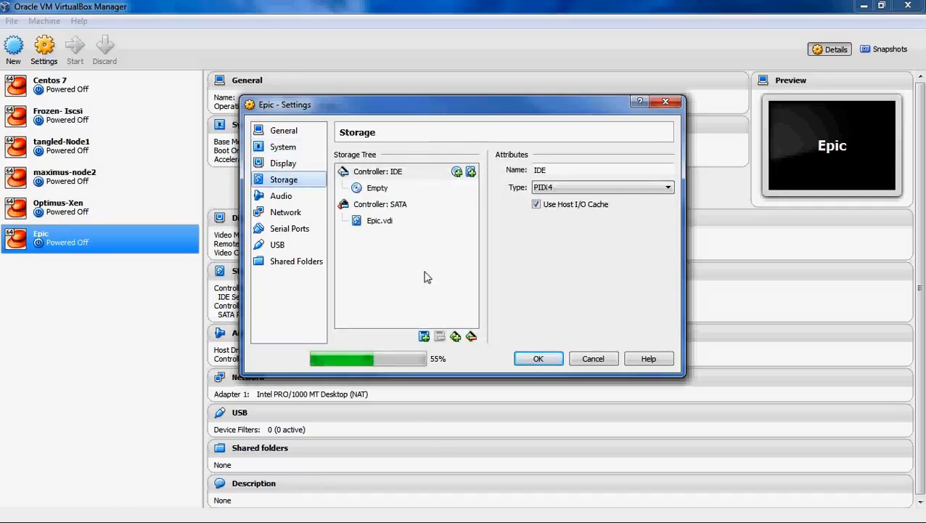
pyautogui.click(383, 225)
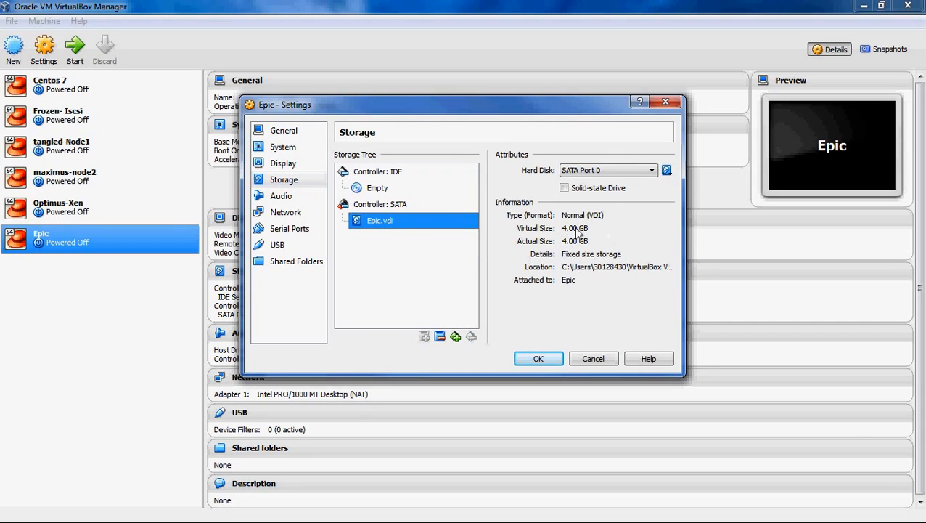
# Attach the CentOS-6.5-x86_64-bin-DVD1.iso image to the empty CD/DVD drive on the IDE controller.
pyautogui.click(377, 188)
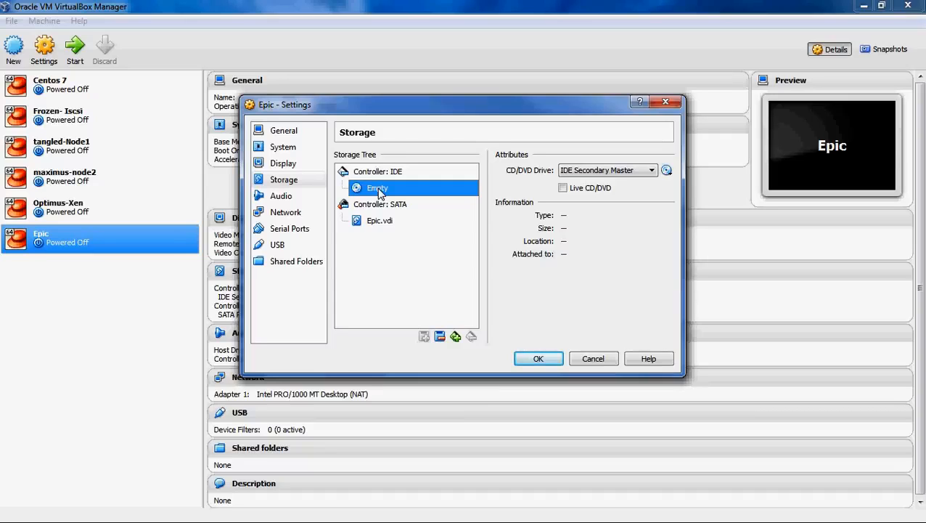
pyautogui.click(666, 171)
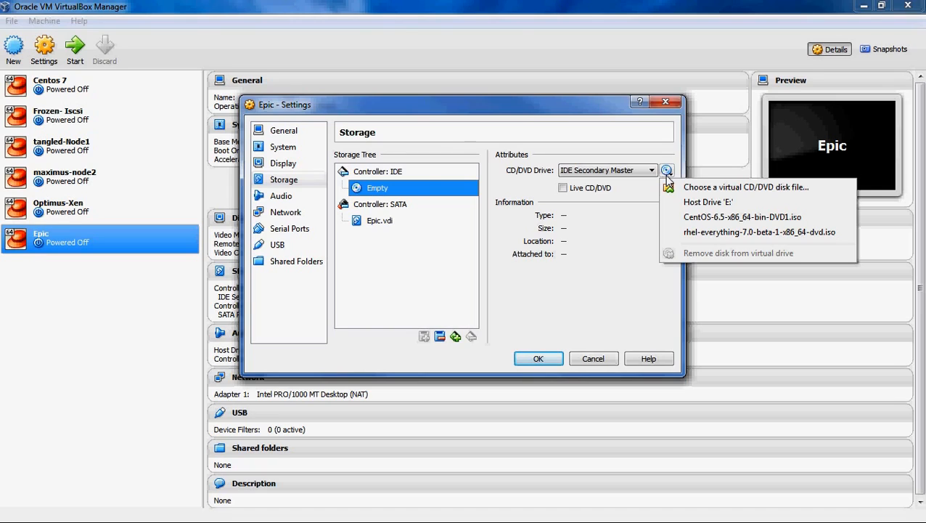
pyautogui.click(716, 218)
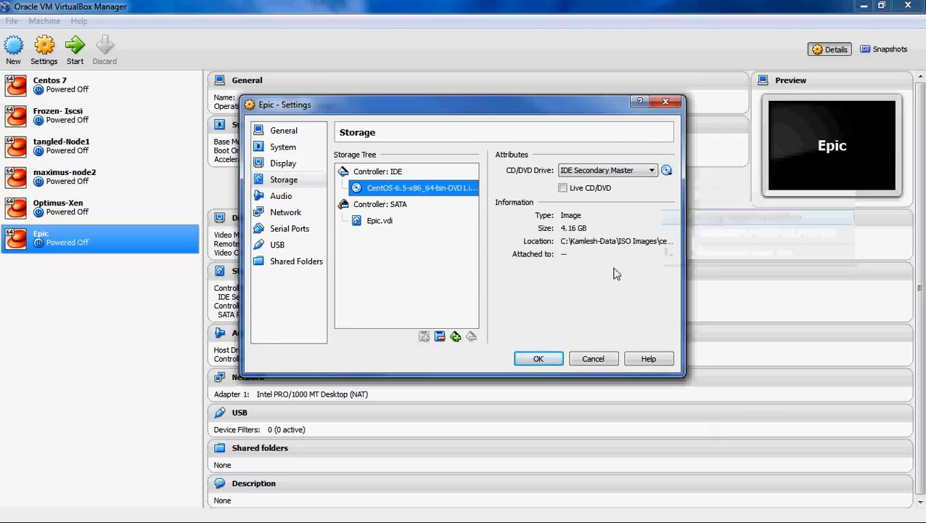
# Attach the Epic machine's network Adapter 1 to Host-only Adapter, using the VirtualBox Host-Only Ethernet Adapter.
pyautogui.click(291, 213)
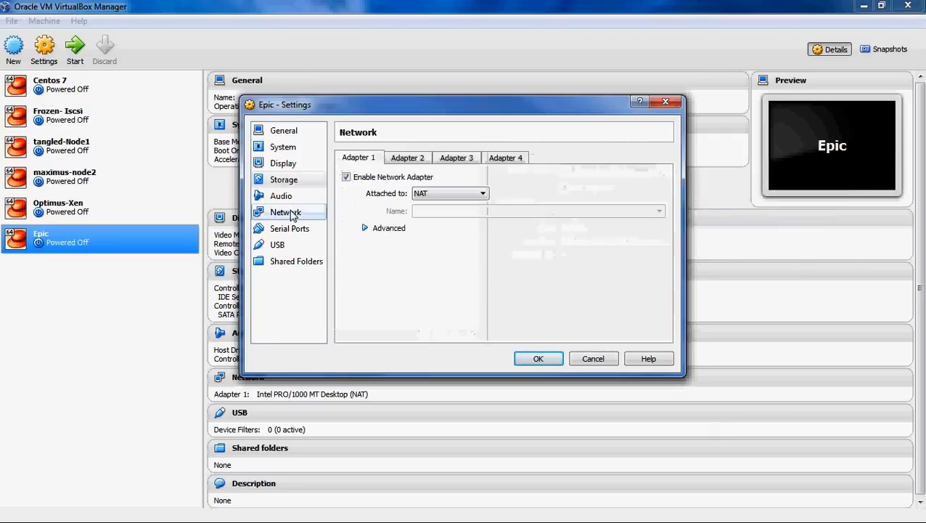
pyautogui.click(404, 159)
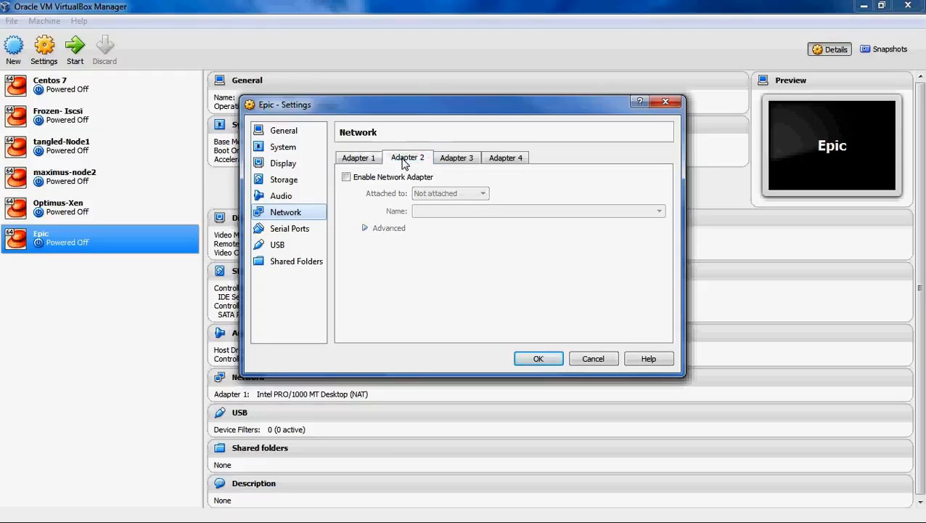
pyautogui.click(363, 159)
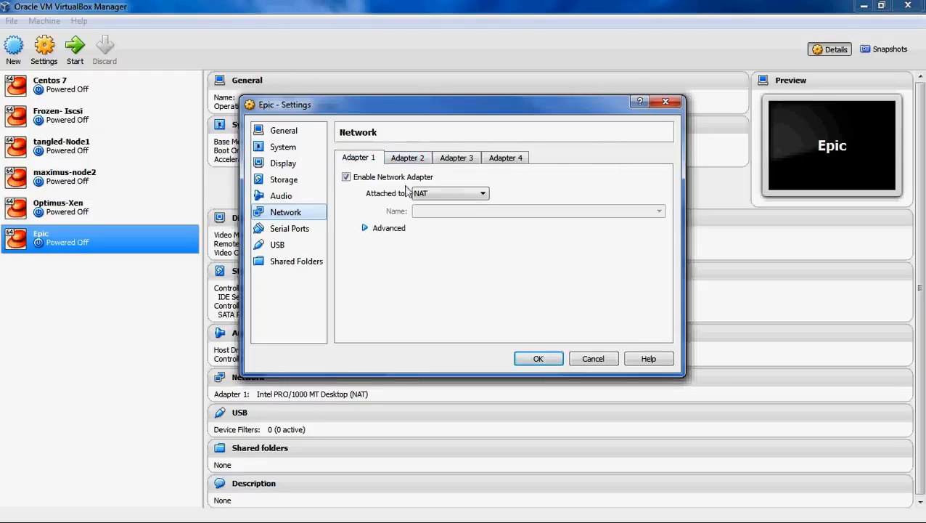
pyautogui.click(366, 230)
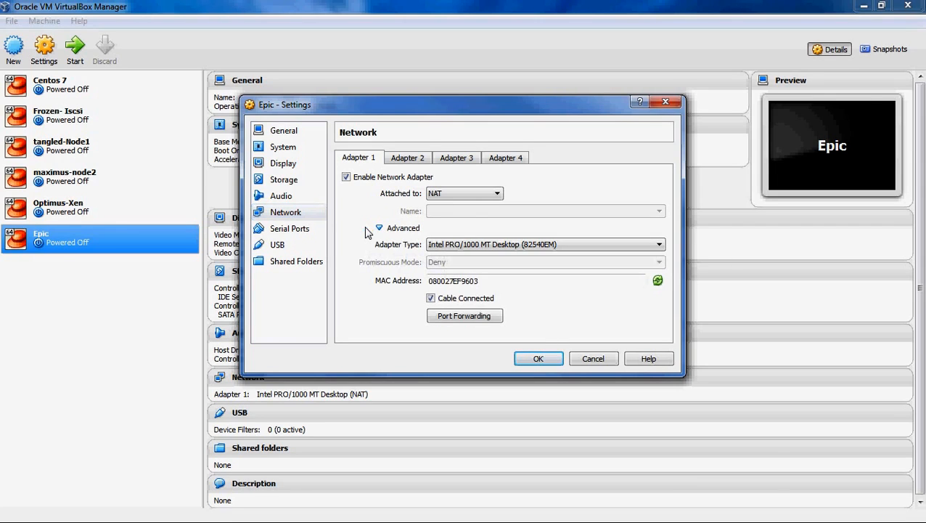
pyautogui.click(475, 195)
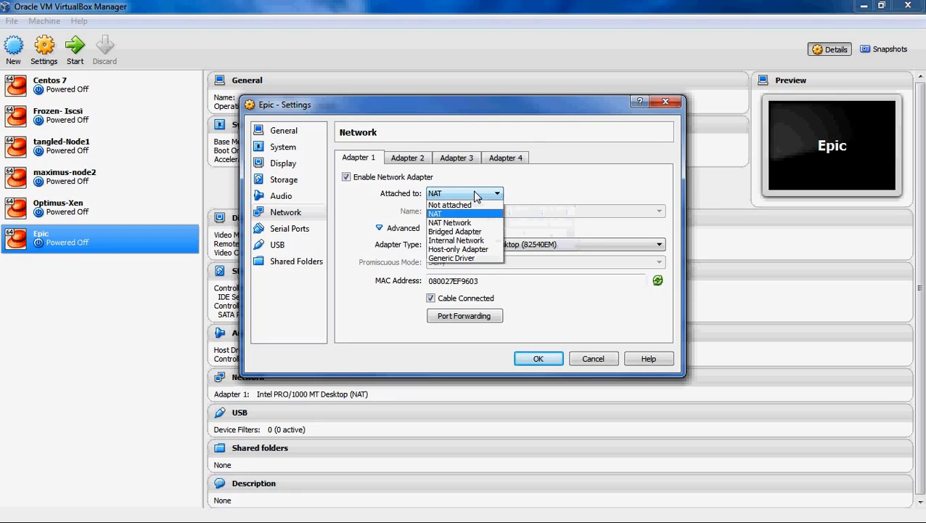
pyautogui.click(471, 249)
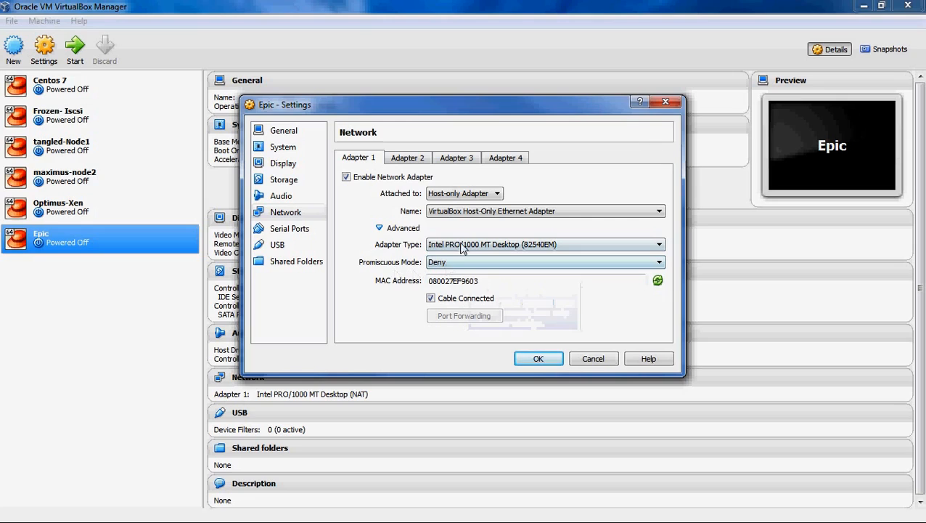
pyautogui.click(450, 195)
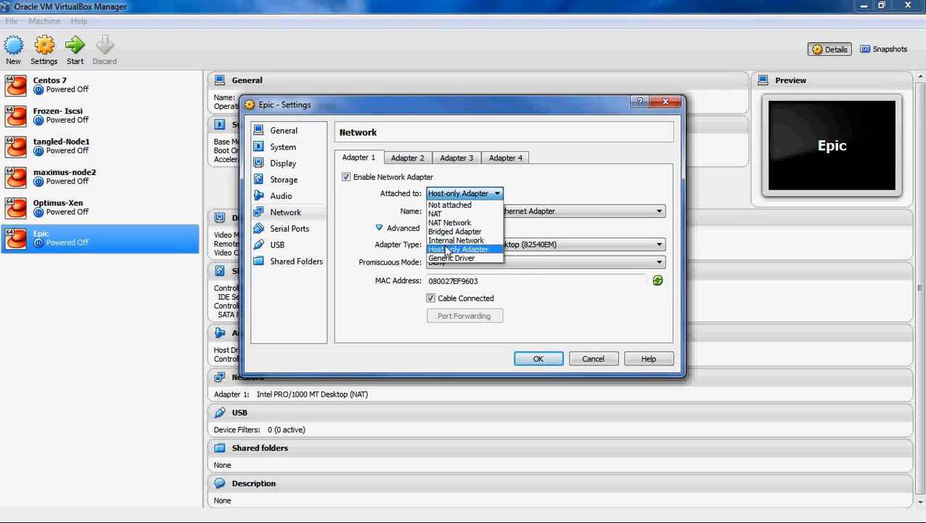
pyautogui.click(448, 249)
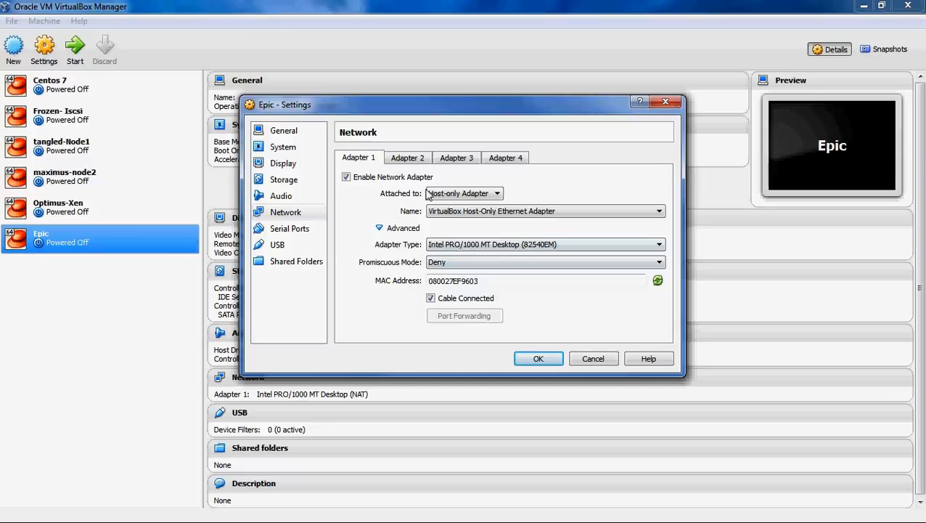
# Review the Adapter 2, serial port, USB and shared folder settings, and save the Epic machine's configuration.
pyautogui.click(409, 158)
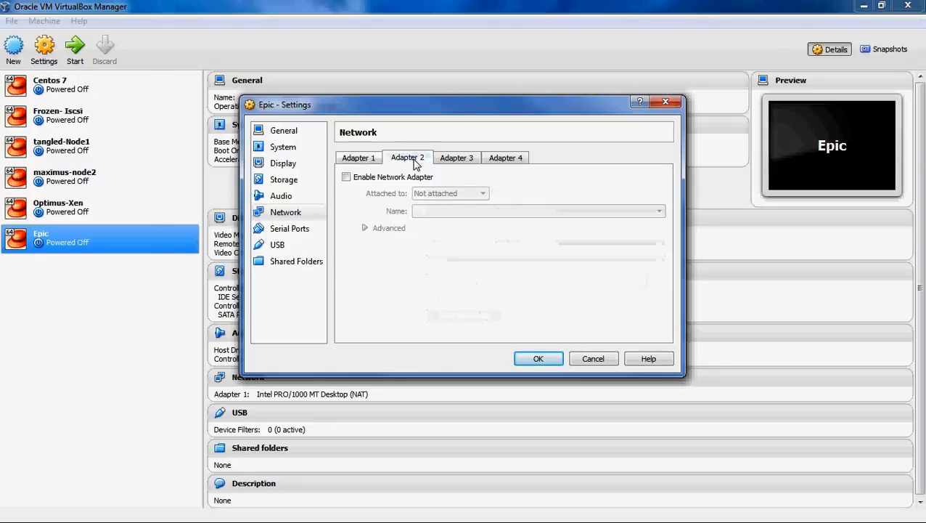
pyautogui.click(355, 161)
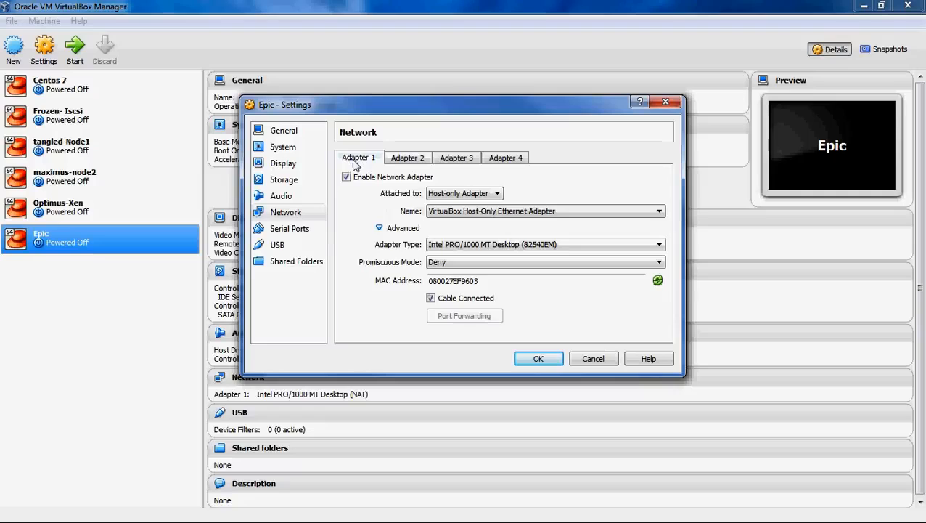
pyautogui.click(285, 230)
pyautogui.click(288, 248)
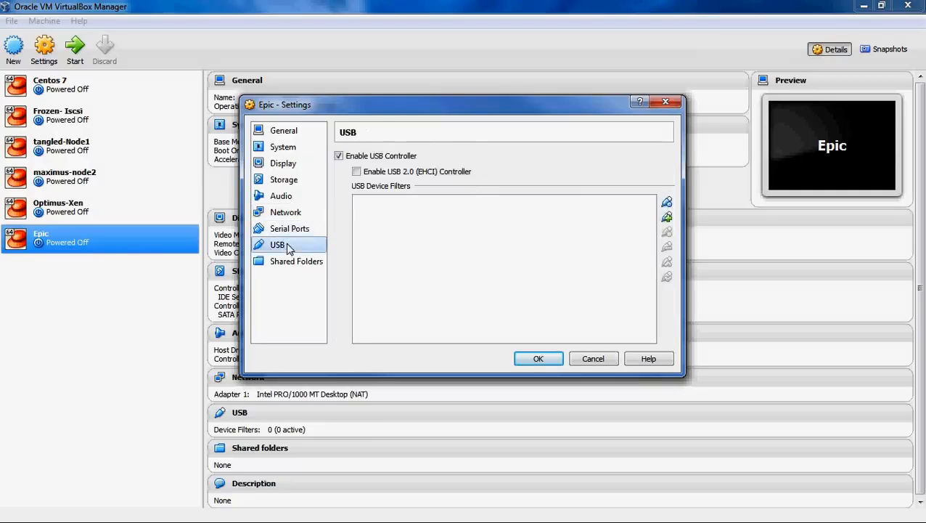
pyautogui.click(292, 263)
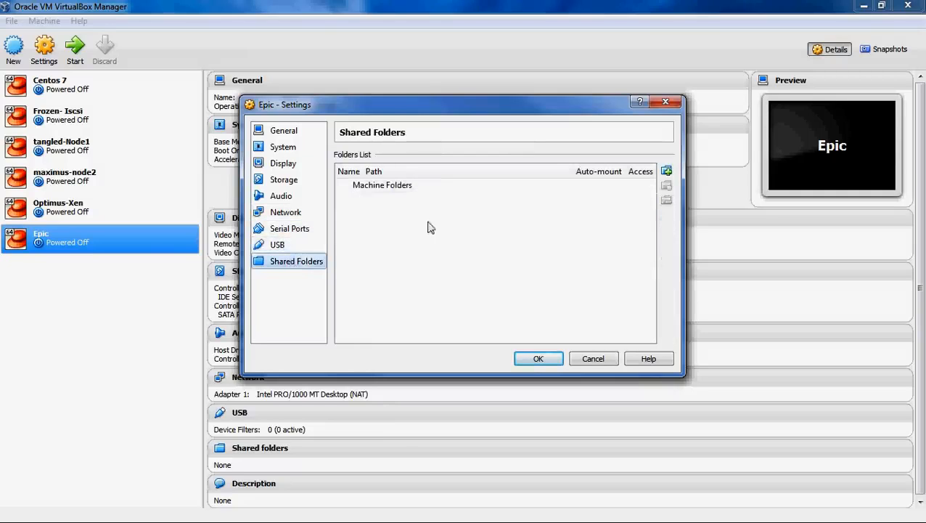
pyautogui.click(537, 358)
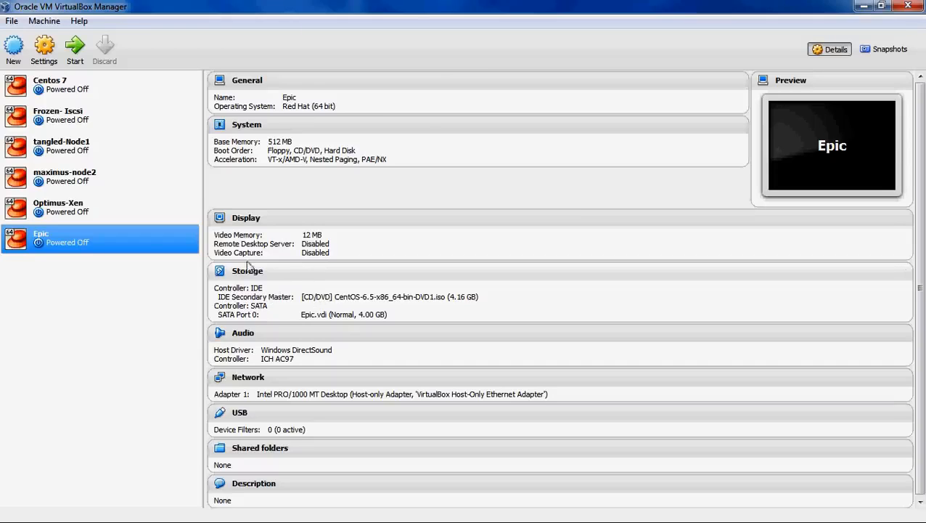
# Start the Epic machine and highlight "Install or upgrade an existing system" in the CentOS 6.5 boot menu.
pyautogui.click(75, 63)
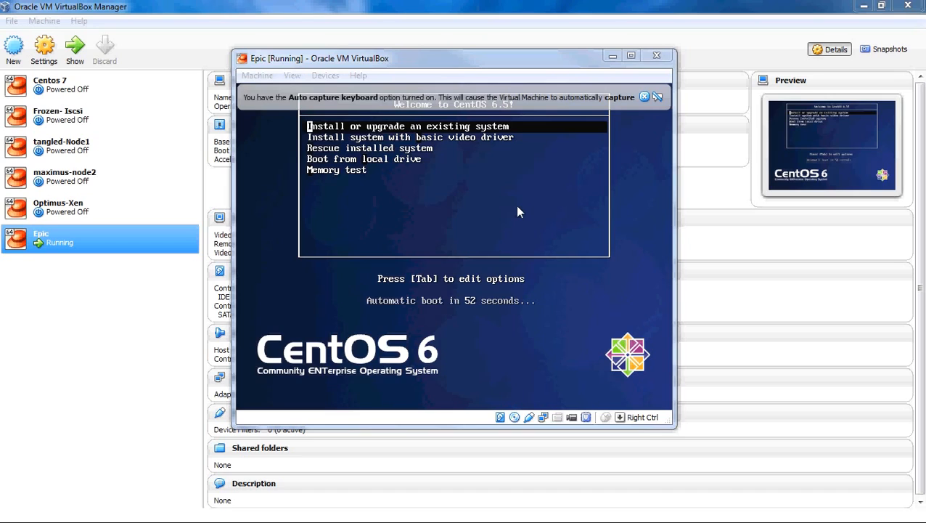
pyautogui.click(455, 251)
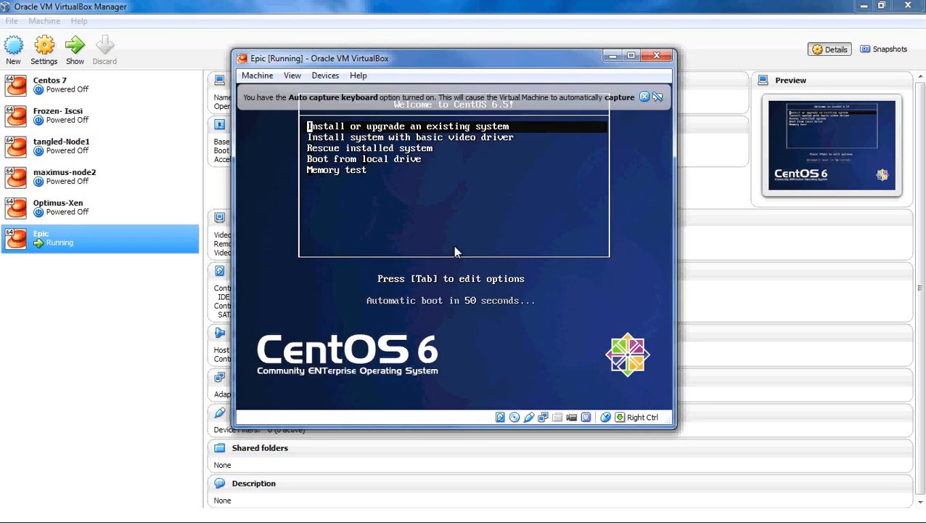
pyautogui.press('Down')
pyautogui.press('Up')
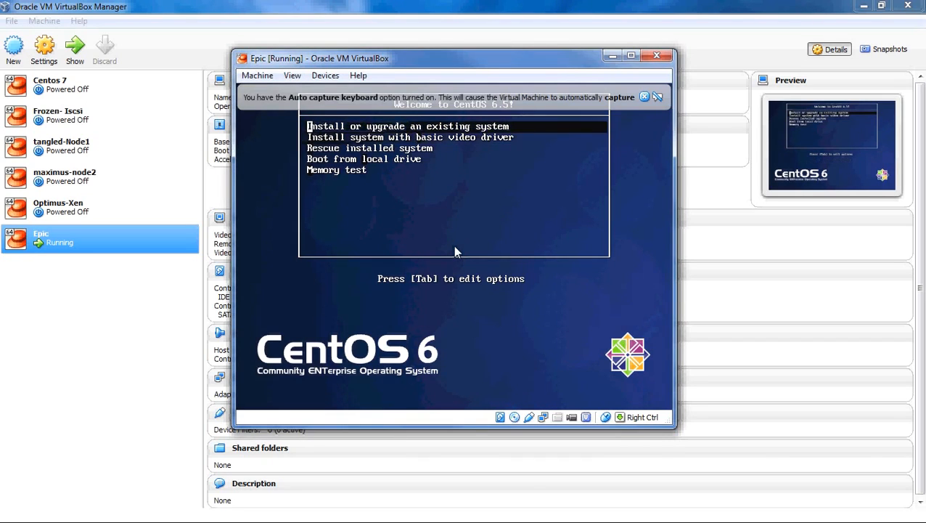
pyautogui.press('Down')
pyautogui.press('Up')
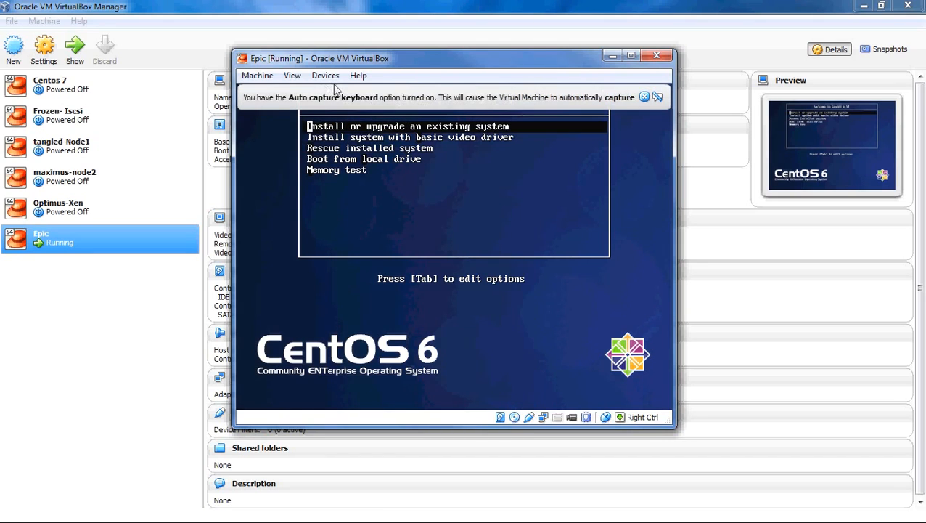
# Examine the running machine's control, view and device options and its network settings, and close the settings without changes.
pyautogui.click(259, 77)
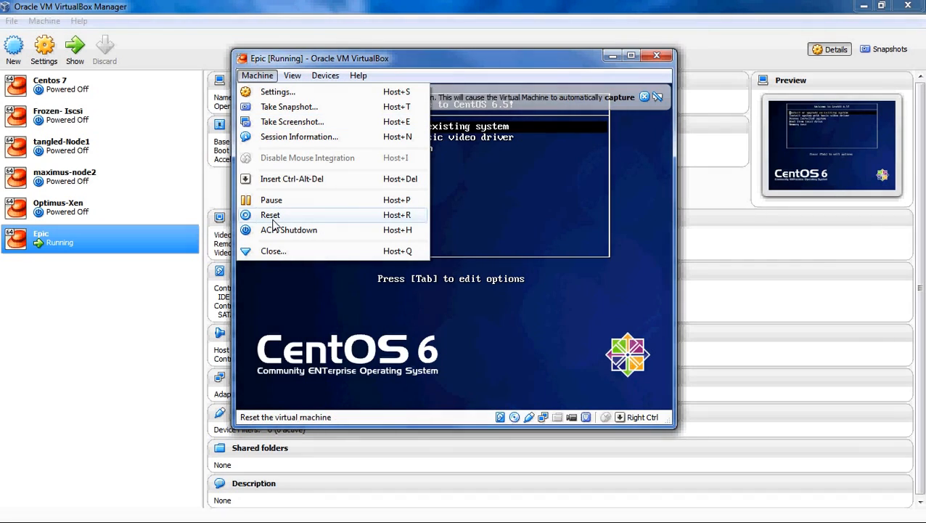
pyautogui.moveTo(290, 77)
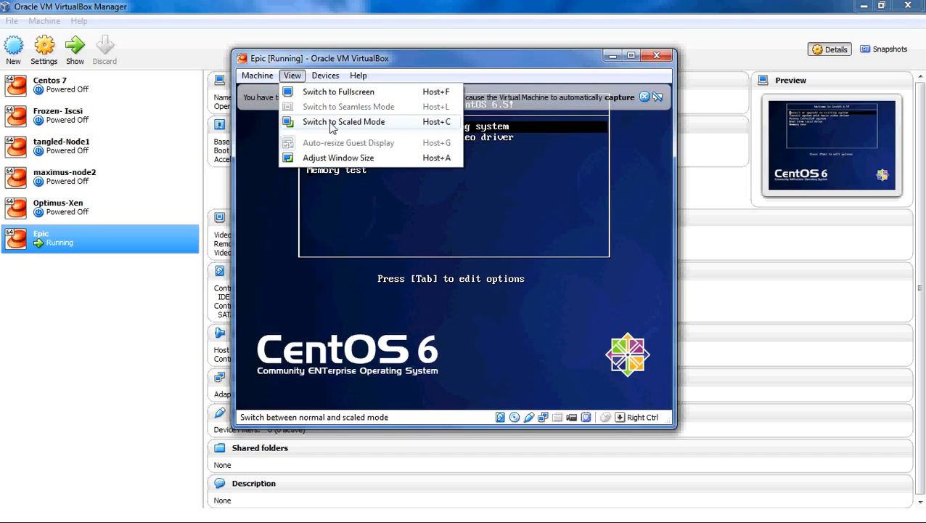
pyautogui.moveTo(328, 77)
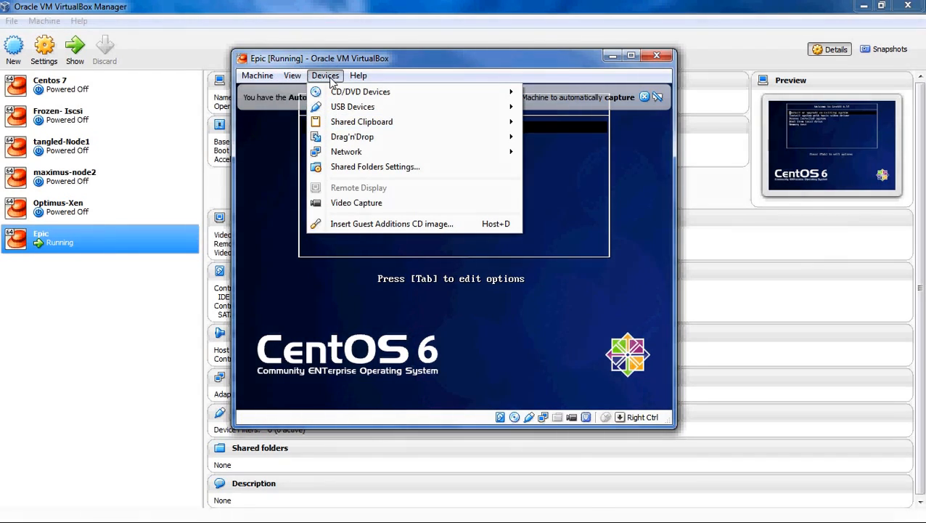
pyautogui.moveTo(334, 152)
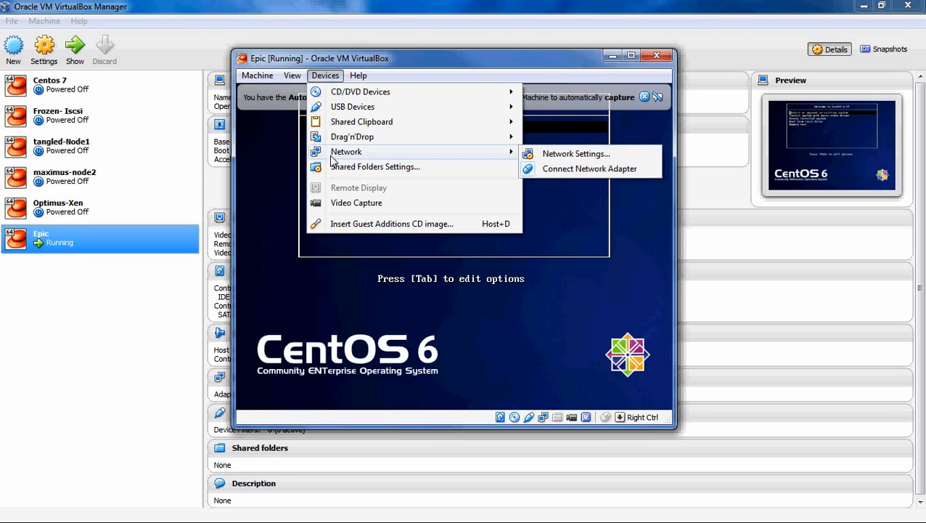
pyautogui.click(614, 154)
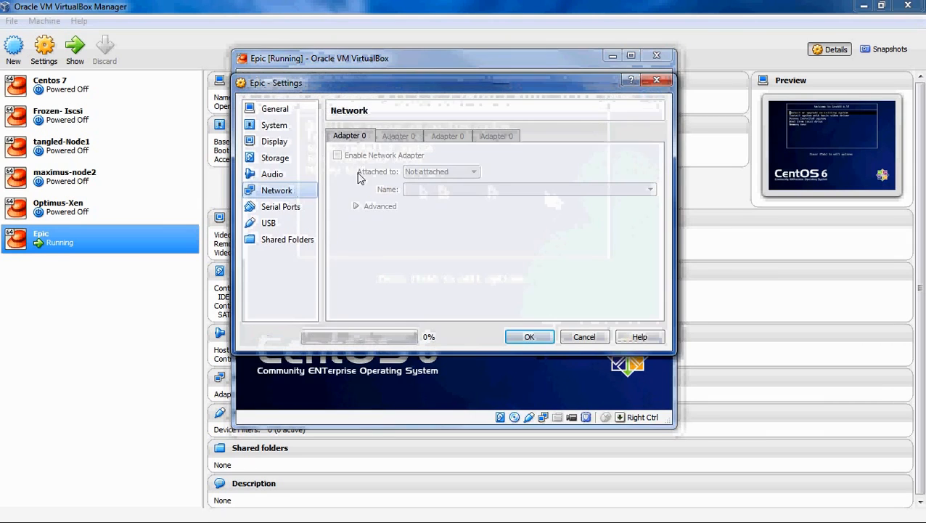
pyautogui.click(587, 338)
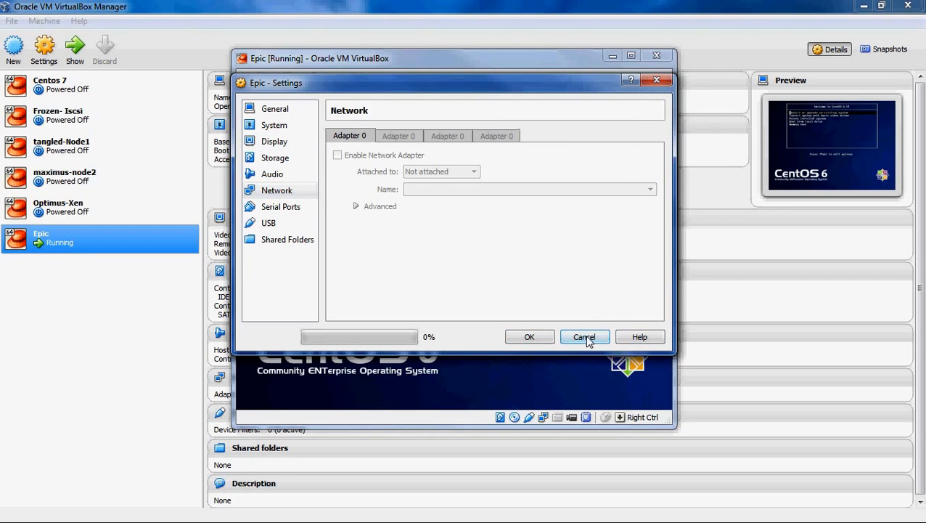
pyautogui.click(660, 79)
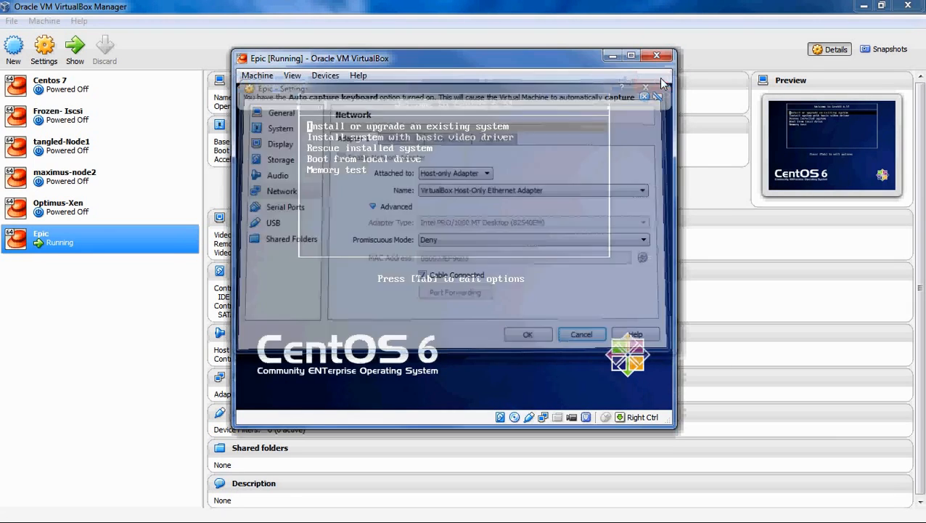